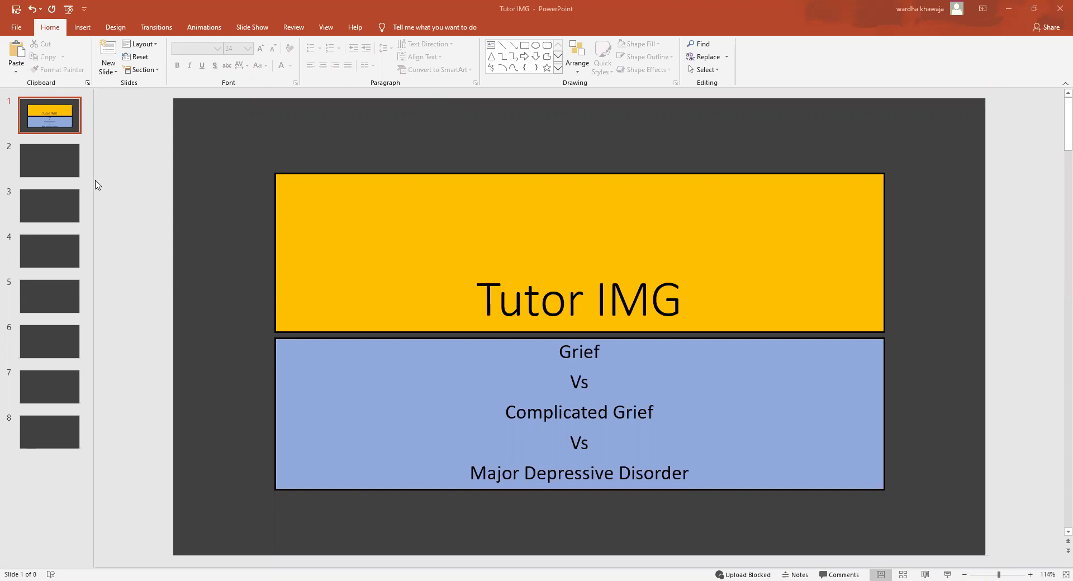
# Select the still-blank slide 2 of 8 in the slide pane
pyautogui.click(62, 160)
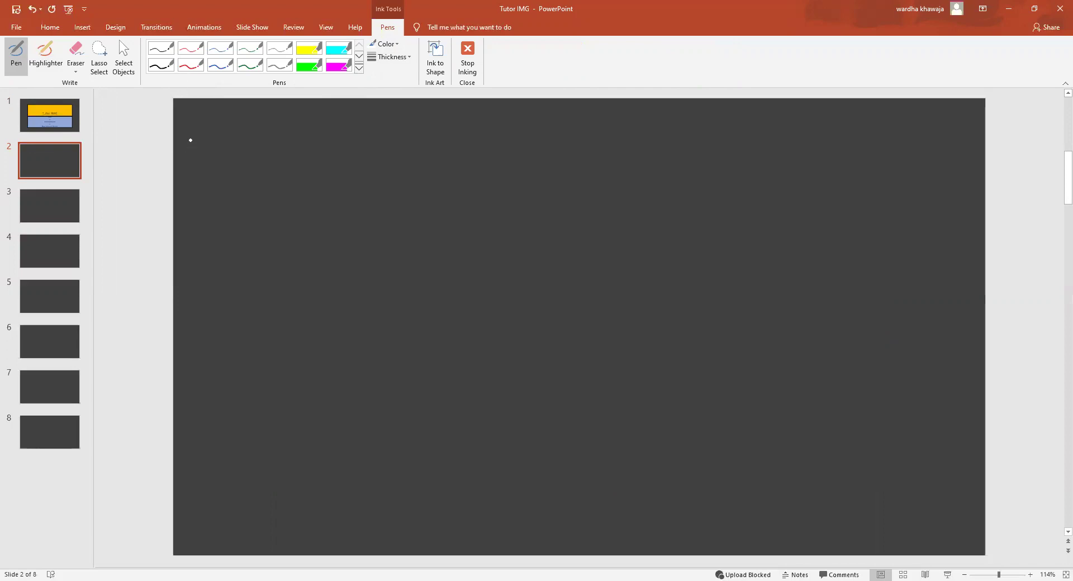
# Handwrite and underline 'Bereavement', with arrows leading down toward Grief
pyautogui.moveTo(206, 124)
pyautogui.mouseDown()
pyautogui.moveTo(203, 147)
pyautogui.moveTo(315, 148)
pyautogui.moveTo(379, 134)
pyautogui.mouseUp()
pyautogui.moveTo(204, 156)
pyautogui.mouseDown()
pyautogui.moveTo(412, 183)
pyautogui.moveTo(417, 161)
pyautogui.mouseUp()
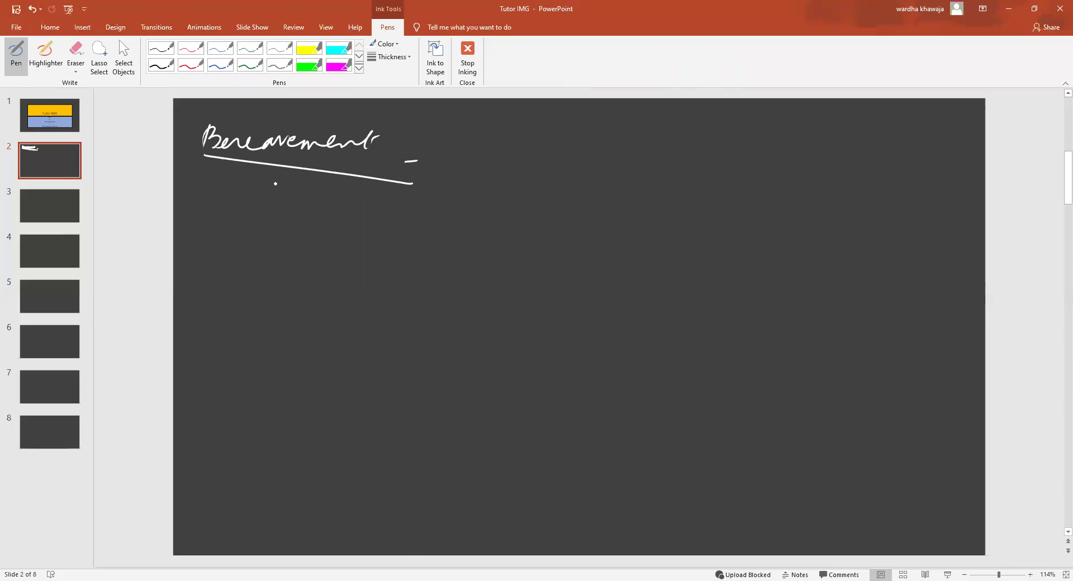
pyautogui.moveTo(257, 181)
pyautogui.mouseDown()
pyautogui.moveTo(239, 195)
pyautogui.moveTo(253, 230)
pyautogui.moveTo(304, 216)
pyautogui.mouseUp()
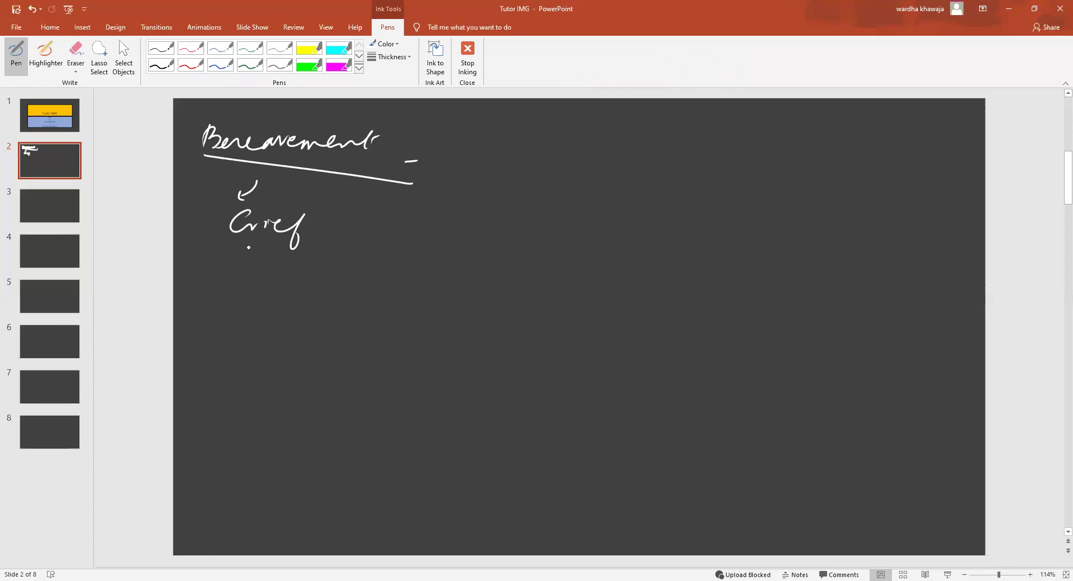
pyautogui.moveTo(250, 246); pyautogui.dragTo(245, 262)
# Write a word under the lower arrow and draw an arrow from Grief to 'complicated'
pyautogui.moveTo(209, 278)
pyautogui.mouseDown()
pyautogui.moveTo(212, 287)
pyautogui.moveTo(267, 274)
pyautogui.mouseUp()
pyautogui.click(258, 281)
pyautogui.click(354, 247)
pyautogui.moveTo(345, 228); pyautogui.dragTo(407, 249)
pyautogui.moveTo(398, 253)
pyautogui.mouseDown()
pyautogui.moveTo(409, 245)
pyautogui.moveTo(413, 270)
pyautogui.moveTo(453, 274)
pyautogui.moveTo(562, 271)
pyautogui.moveTo(585, 256)
pyautogui.moveTo(575, 258)
pyautogui.mouseUp()
pyautogui.click(505, 248)
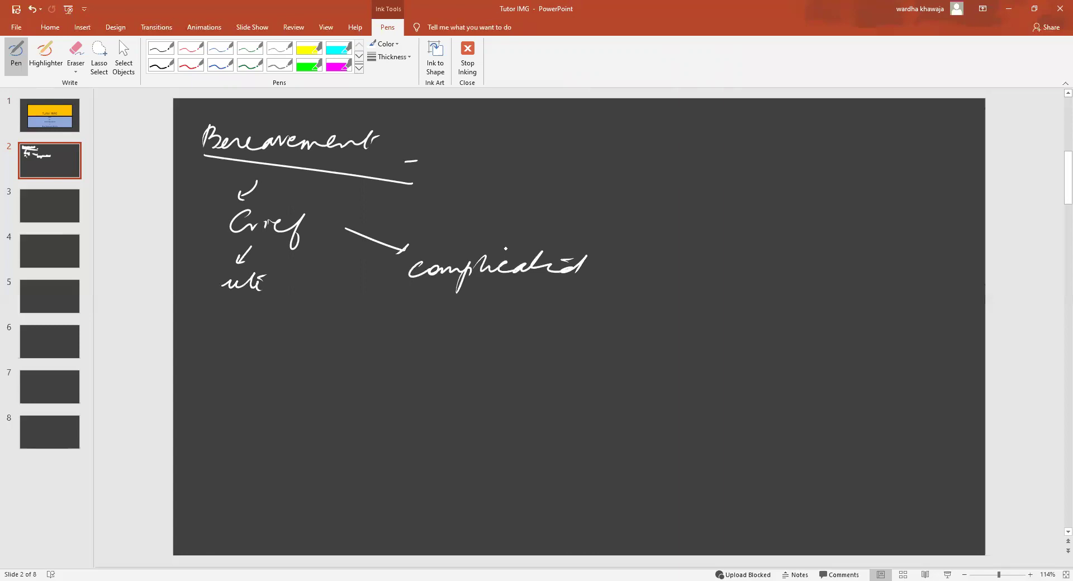
# Undo the miswritten word under the lower arrow, retry 'acute', then undo those strokes
pyautogui.hotkey('ctrl', 'z')
pyautogui.hotkey('ctrl', 'z')
pyautogui.hotkey('ctrl', 'z')
pyautogui.moveTo(211, 281)
pyautogui.mouseDown()
pyautogui.moveTo(212, 292)
pyautogui.moveTo(234, 291)
pyautogui.mouseUp()
pyautogui.moveTo(237, 276)
pyautogui.mouseDown()
pyautogui.moveTo(266, 291)
pyautogui.moveTo(270, 284)
pyautogui.mouseUp()
pyautogui.hotkey('ctrl', 'z')
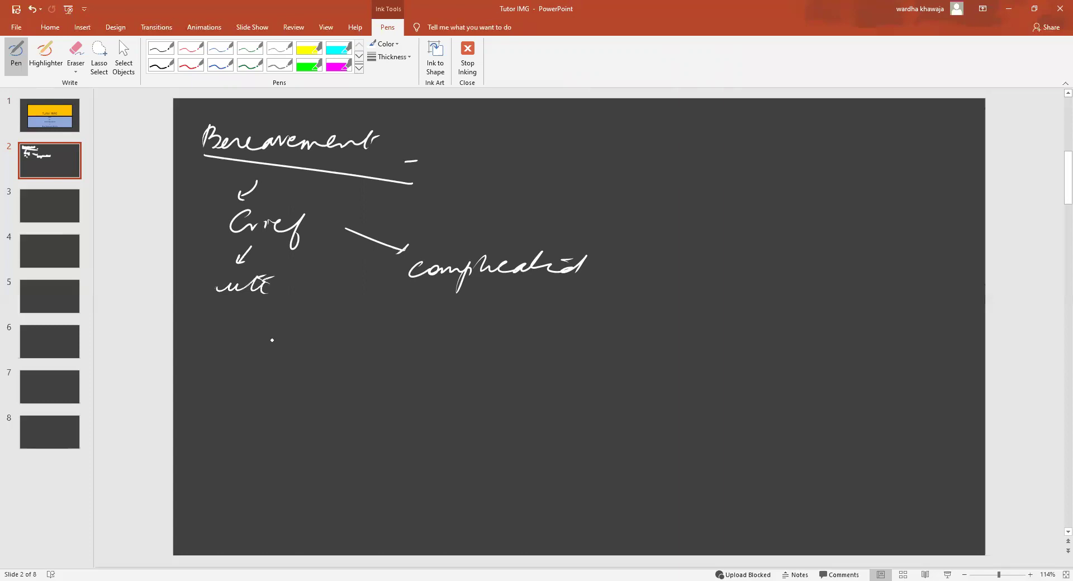
pyautogui.hotkey('ctrl', 'z')
pyautogui.hotkey('ctrl', 'z')
pyautogui.hotkey('ctrl', 'z')
# Write 'acute', a bracketed 'experiences: shock, anger, crying' list beneath it, then 'respite'
pyautogui.moveTo(223, 276)
pyautogui.mouseDown()
pyautogui.moveTo(233, 287)
pyautogui.moveTo(268, 277)
pyautogui.moveTo(304, 287)
pyautogui.mouseUp()
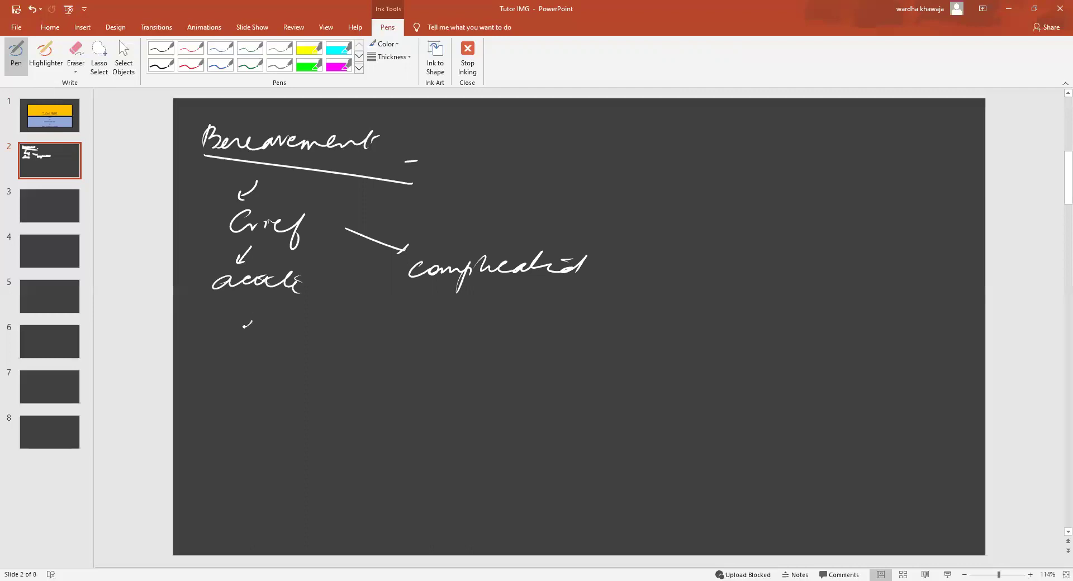
pyautogui.moveTo(252, 322); pyautogui.dragTo(387, 325)
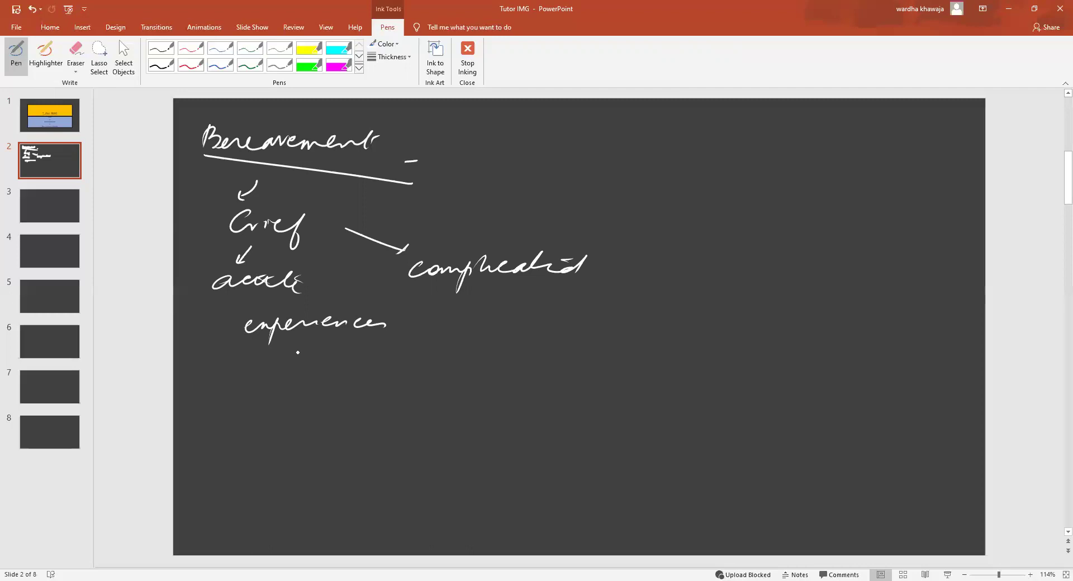
pyautogui.moveTo(302, 348)
pyautogui.mouseDown()
pyautogui.moveTo(296, 356)
pyautogui.moveTo(317, 363)
pyautogui.moveTo(359, 362)
pyautogui.mouseUp()
pyautogui.moveTo(287, 385); pyautogui.dragTo(356, 392)
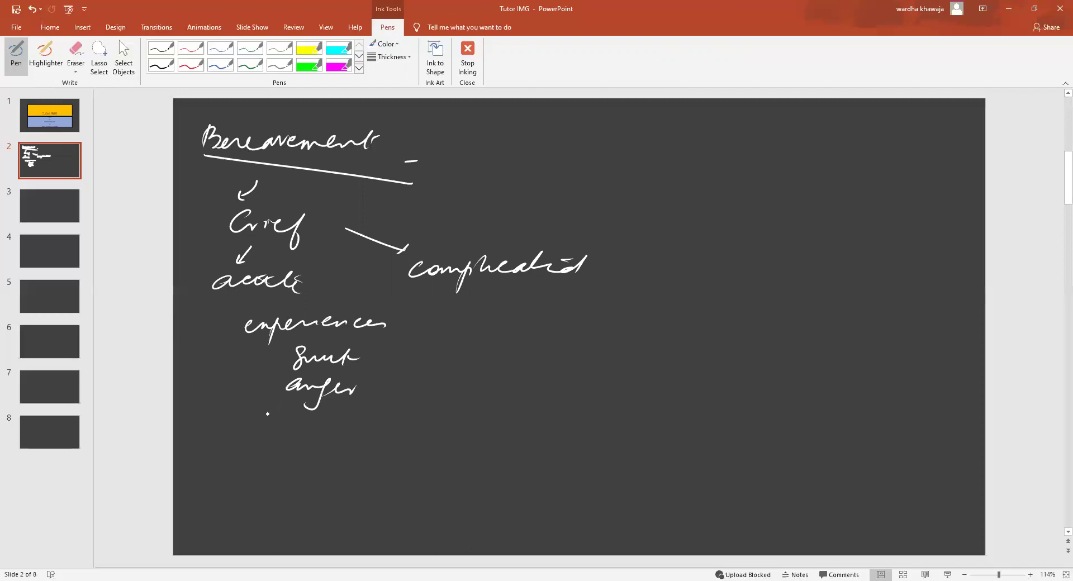
pyautogui.moveTo(268, 414)
pyautogui.mouseDown()
pyautogui.moveTo(333, 416)
pyautogui.moveTo(305, 450)
pyautogui.mouseUp()
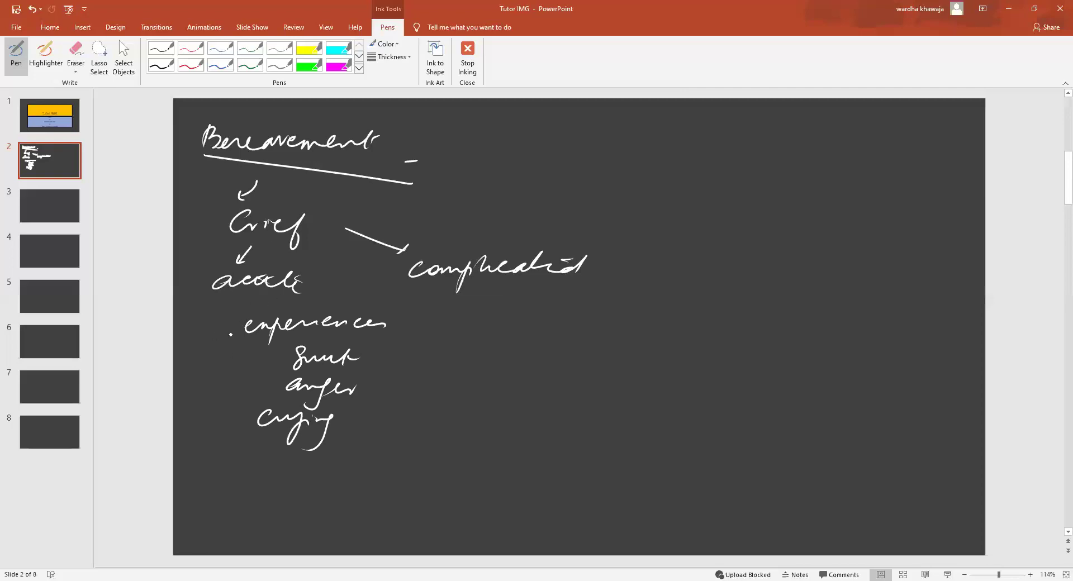
pyautogui.moveTo(235, 328)
pyautogui.mouseDown()
pyautogui.moveTo(218, 348)
pyautogui.moveTo(215, 449)
pyautogui.moveTo(275, 456)
pyautogui.moveTo(269, 506)
pyautogui.moveTo(296, 475)
pyautogui.moveTo(336, 457)
pyautogui.mouseUp()
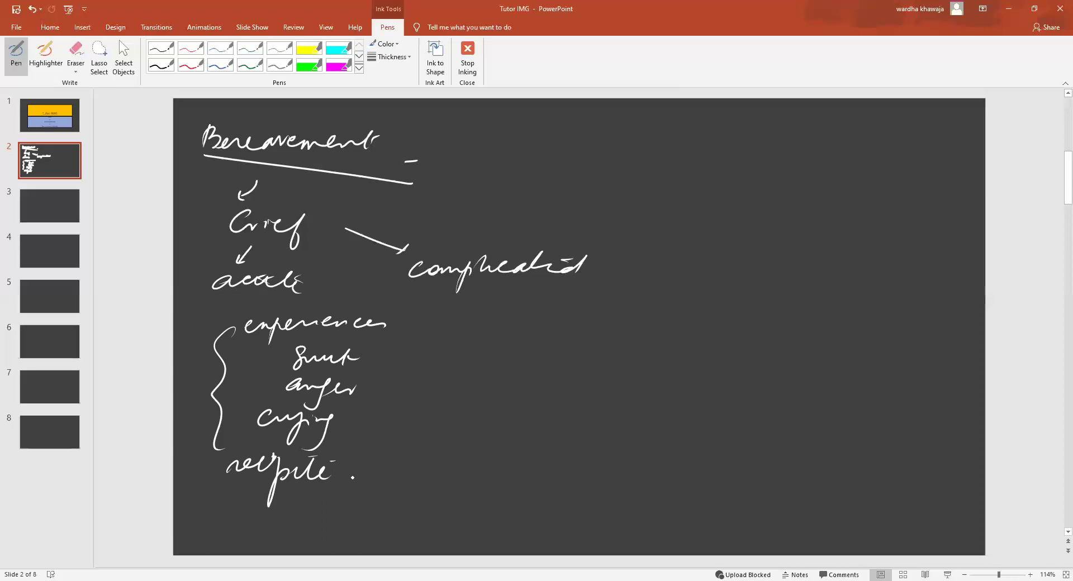
# Add '– better become' after 'respite', underlining the added word
pyautogui.moveTo(341, 481)
pyautogui.mouseDown()
pyautogui.moveTo(414, 465)
pyautogui.moveTo(527, 469)
pyautogui.mouseUp()
pyautogui.moveTo(439, 472); pyautogui.dragTo(460, 474)
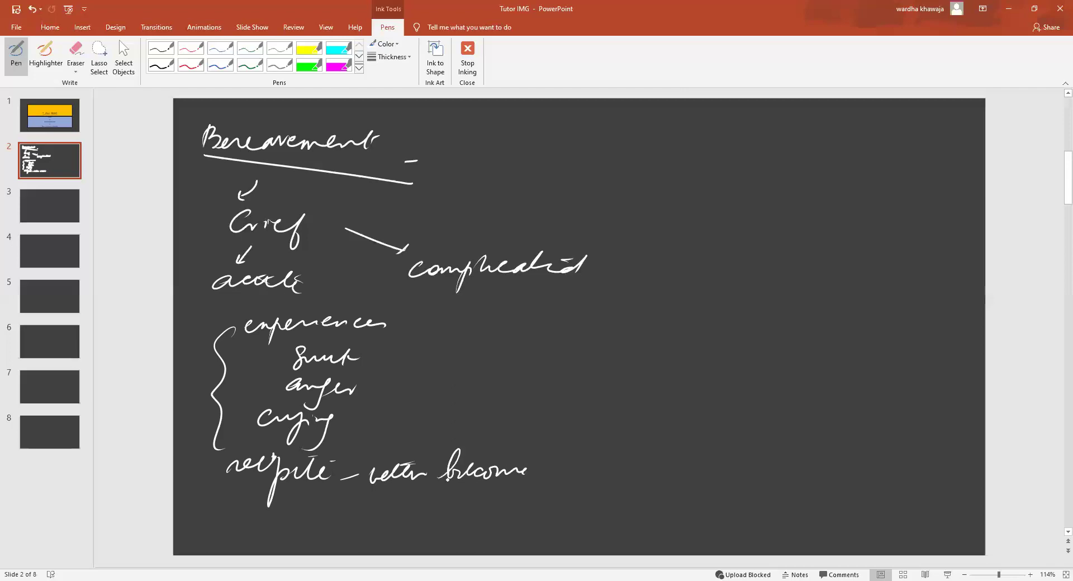
pyautogui.moveTo(391, 494); pyautogui.dragTo(498, 492)
# Write 'insistent vs persistent' on the line below, underlining 'insistent'
pyautogui.moveTo(312, 521); pyautogui.dragTo(400, 525)
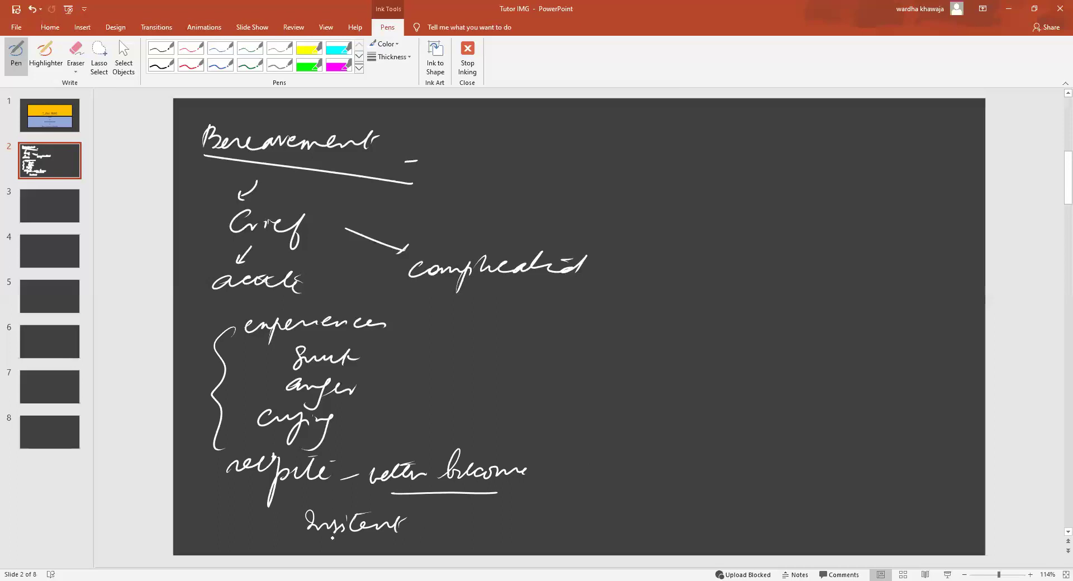
pyautogui.moveTo(335, 546); pyautogui.dragTo(373, 546)
pyautogui.moveTo(563, 502)
pyautogui.mouseDown()
pyautogui.moveTo(557, 521)
pyautogui.moveTo(692, 506)
pyautogui.mouseUp()
pyautogui.click(593, 512)
pyautogui.moveTo(456, 507); pyautogui.dragTo(465, 506)
pyautogui.moveTo(484, 505); pyautogui.dragTo(478, 517)
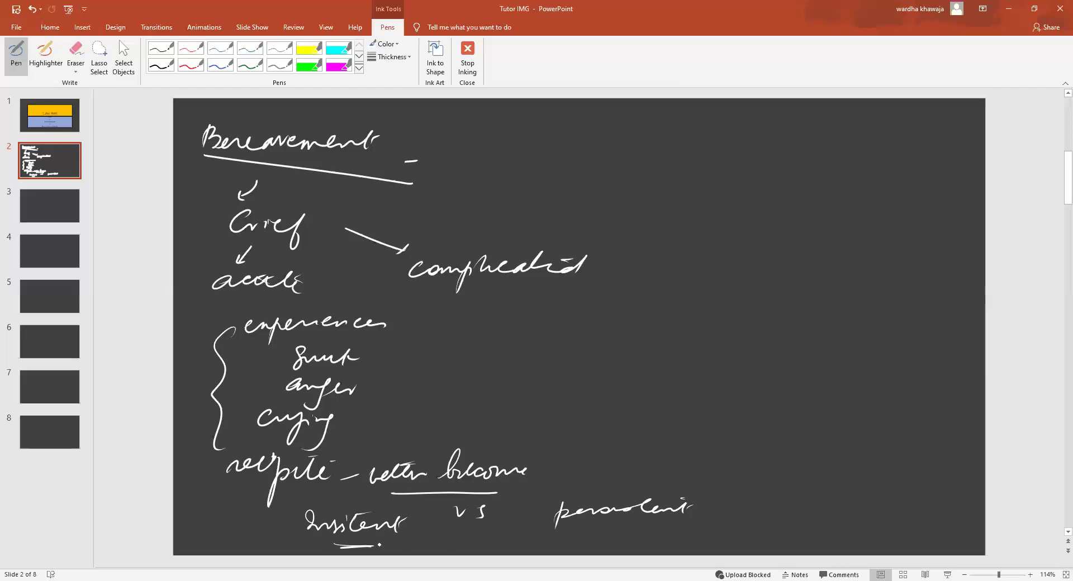
# Write 'hallucinations' under insistent and '6mo – 12mo' beside the arrow under Bereavement
pyautogui.moveTo(375, 553); pyautogui.dragTo(505, 547)
pyautogui.click(438, 514)
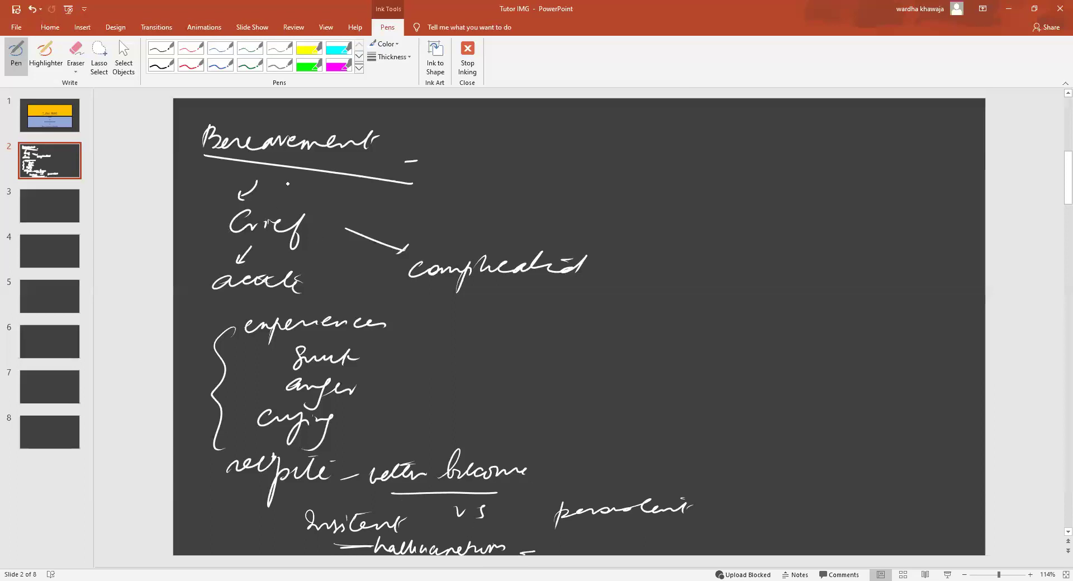
pyautogui.moveTo(287, 182)
pyautogui.mouseDown()
pyautogui.moveTo(304, 198)
pyautogui.moveTo(378, 194)
pyautogui.mouseUp()
# Underline '6mo – 12mo', box 'respite', and underline 'complicated'
pyautogui.moveTo(278, 207); pyautogui.dragTo(358, 206)
pyautogui.moveTo(221, 457)
pyautogui.mouseDown()
pyautogui.moveTo(215, 484)
pyautogui.moveTo(316, 489)
pyautogui.moveTo(227, 491)
pyautogui.mouseUp()
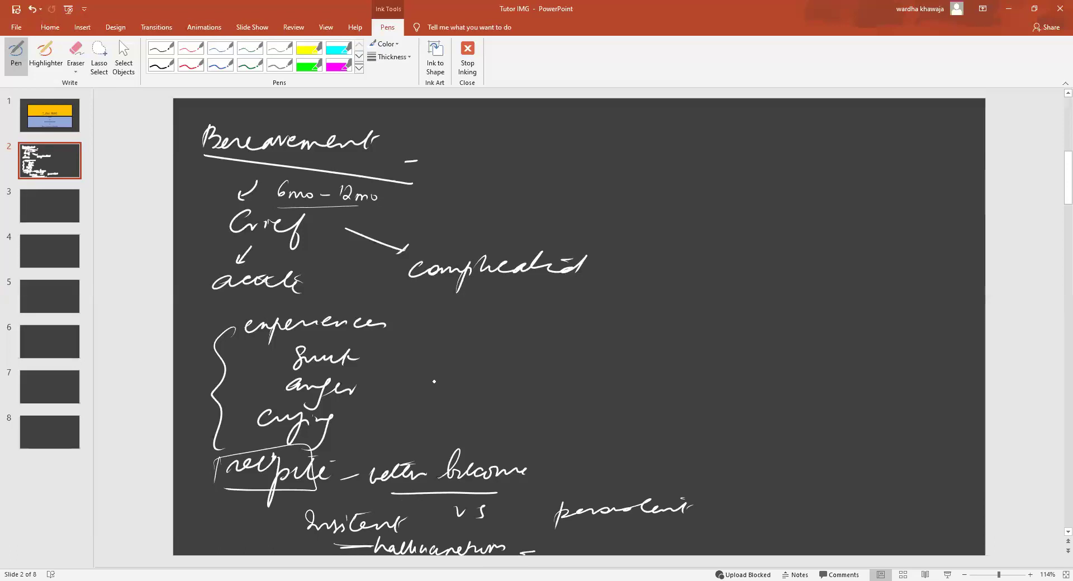
pyautogui.moveTo(465, 290); pyautogui.dragTo(569, 284)
# List prolonged time, intensity, dysfunctional and proximity deceased under 'complicated'
pyautogui.moveTo(494, 299)
pyautogui.mouseDown()
pyautogui.moveTo(577, 307)
pyautogui.moveTo(626, 301)
pyautogui.moveTo(642, 287)
pyautogui.mouseUp()
pyautogui.moveTo(478, 327)
pyautogui.mouseDown()
pyautogui.moveTo(486, 345)
pyautogui.moveTo(499, 332)
pyautogui.moveTo(525, 352)
pyautogui.moveTo(617, 341)
pyautogui.moveTo(626, 369)
pyautogui.mouseUp()
pyautogui.moveTo(553, 341); pyautogui.dragTo(570, 335)
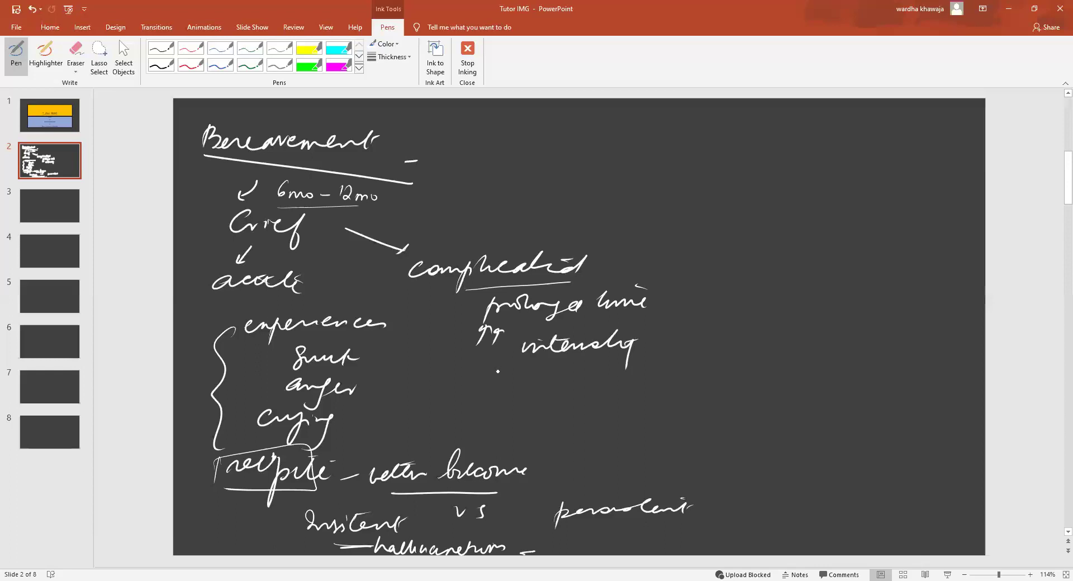
pyautogui.moveTo(498, 370)
pyautogui.mouseDown()
pyautogui.moveTo(598, 383)
pyautogui.moveTo(672, 368)
pyautogui.mouseUp()
pyautogui.moveTo(605, 370); pyautogui.dragTo(623, 366)
pyautogui.click(693, 377)
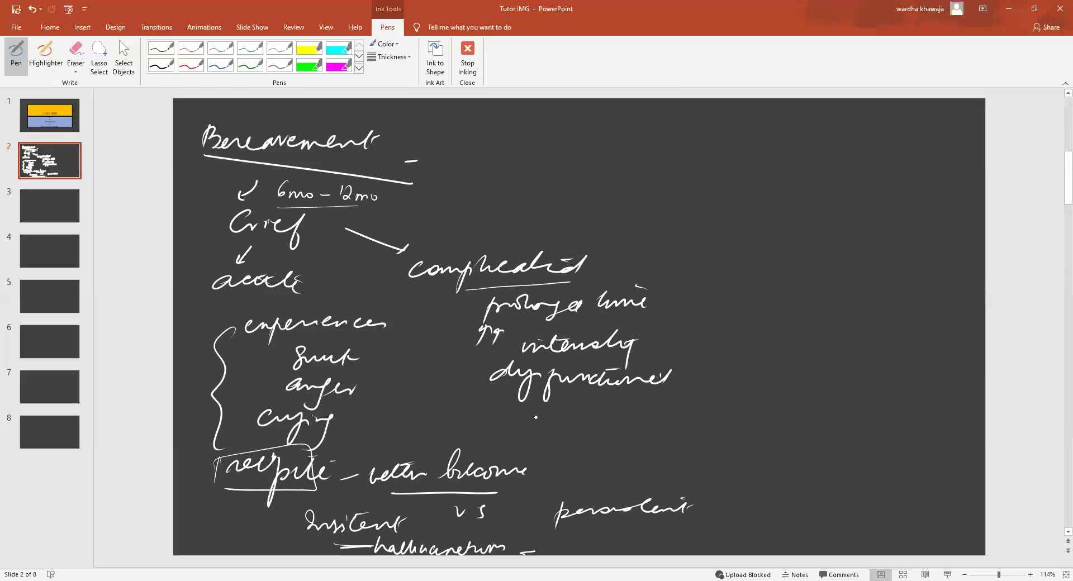
pyautogui.moveTo(536, 417)
pyautogui.mouseDown()
pyautogui.moveTo(787, 425)
pyautogui.moveTo(801, 409)
pyautogui.mouseUp()
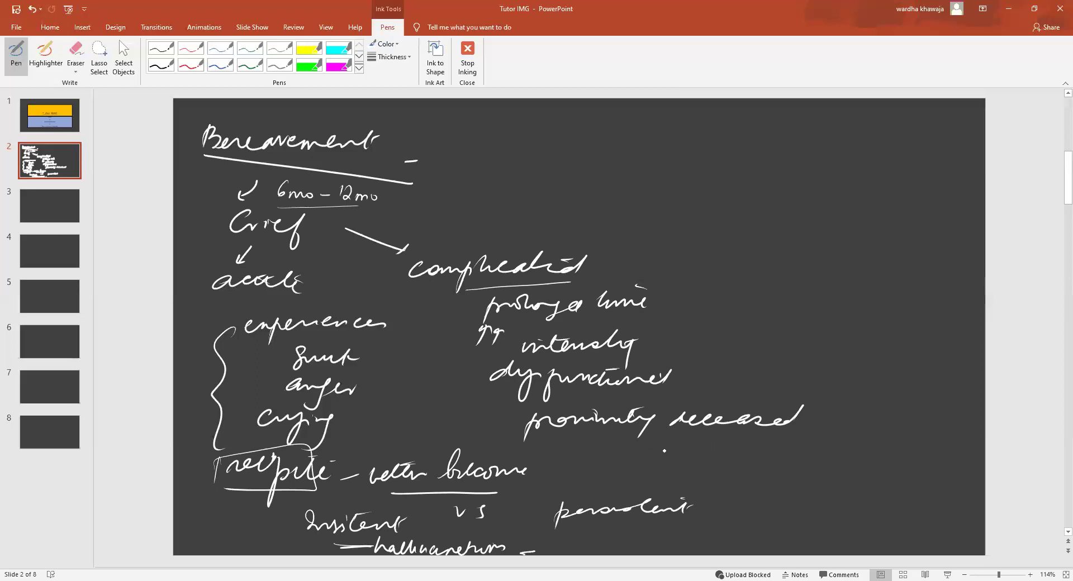
# Write 'Suicidal ideation' beneath 'proximity deceased' and underline it
pyautogui.moveTo(619, 456); pyautogui.dragTo(839, 456)
pyautogui.click(736, 443)
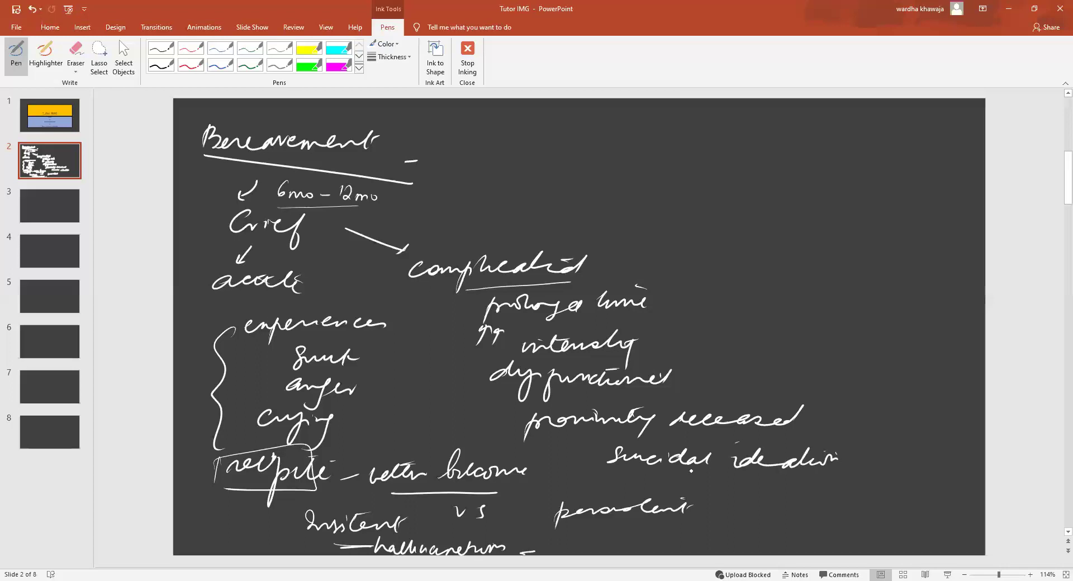
pyautogui.moveTo(642, 474); pyautogui.dragTo(803, 484)
# Write and underline 'MDD' at top right, with an underlined 'Suicidal –' beneath
pyautogui.moveTo(710, 155)
pyautogui.mouseDown()
pyautogui.moveTo(722, 138)
pyautogui.moveTo(733, 149)
pyautogui.mouseUp()
pyautogui.moveTo(747, 137)
pyautogui.mouseDown()
pyautogui.moveTo(749, 152)
pyautogui.moveTo(761, 151)
pyautogui.mouseUp()
pyautogui.moveTo(763, 139); pyautogui.dragTo(785, 151)
pyautogui.moveTo(709, 167); pyautogui.dragTo(790, 163)
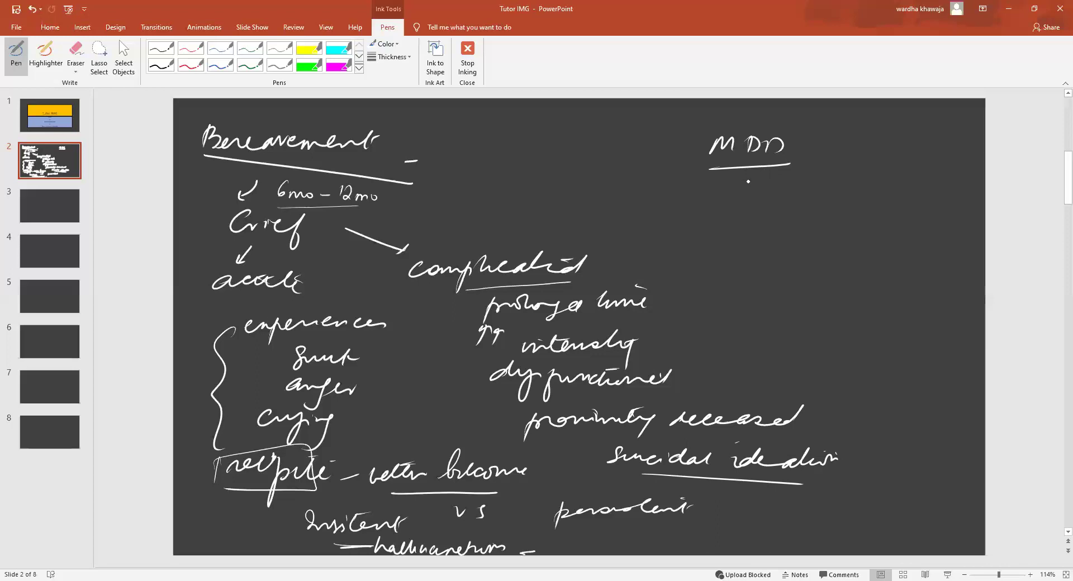
pyautogui.moveTo(710, 195)
pyautogui.mouseDown()
pyautogui.moveTo(815, 182)
pyautogui.moveTo(818, 201)
pyautogui.mouseUp()
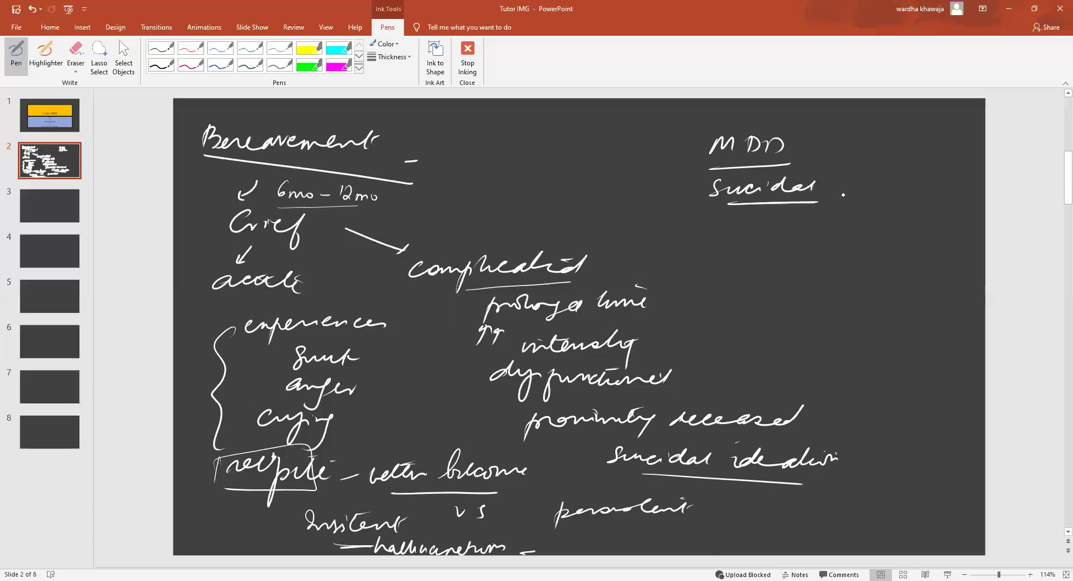
pyautogui.click(833, 192)
pyautogui.moveTo(832, 195)
pyautogui.mouseDown()
pyautogui.moveTo(846, 195)
pyautogui.moveTo(820, 221)
pyautogui.moveTo(917, 225)
pyautogui.moveTo(883, 208)
pyautogui.mouseUp()
# Add a circled 'self', then an underlined 'Sadness' followed by 'pervasive'
pyautogui.moveTo(796, 242)
pyautogui.mouseDown()
pyautogui.moveTo(788, 249)
pyautogui.moveTo(802, 246)
pyautogui.moveTo(822, 271)
pyautogui.moveTo(841, 267)
pyautogui.mouseUp()
pyautogui.click(801, 263)
pyautogui.moveTo(816, 223)
pyautogui.mouseDown()
pyautogui.moveTo(793, 267)
pyautogui.moveTo(863, 225)
pyautogui.moveTo(817, 262)
pyautogui.mouseUp()
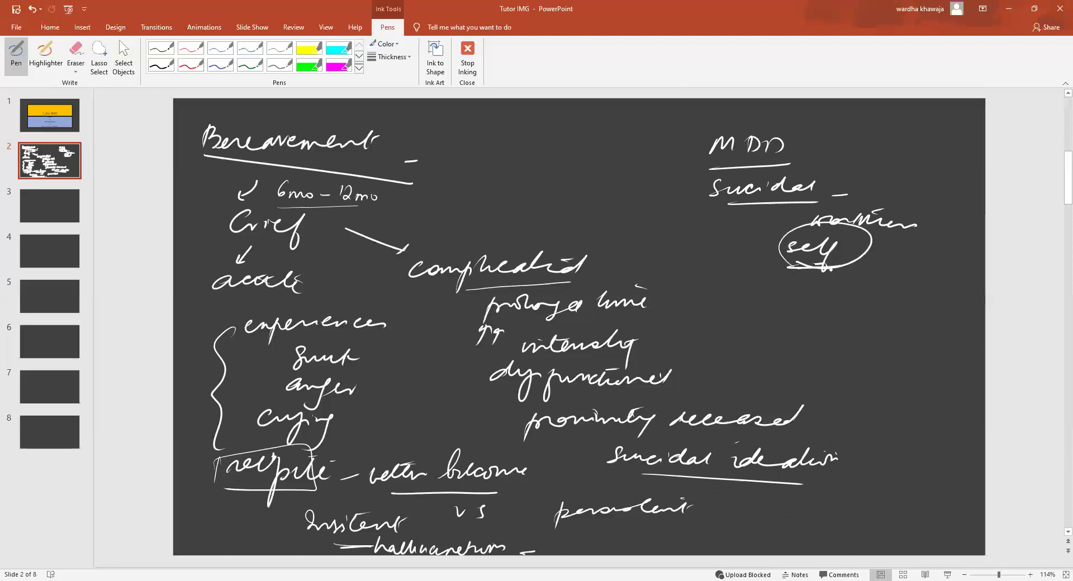
pyautogui.moveTo(739, 286)
pyautogui.mouseDown()
pyautogui.moveTo(744, 301)
pyautogui.moveTo(833, 295)
pyautogui.mouseUp()
pyautogui.moveTo(731, 309)
pyautogui.mouseDown()
pyautogui.moveTo(811, 307)
pyautogui.moveTo(796, 328)
pyautogui.moveTo(912, 321)
pyautogui.mouseUp()
pyautogui.click(909, 312)
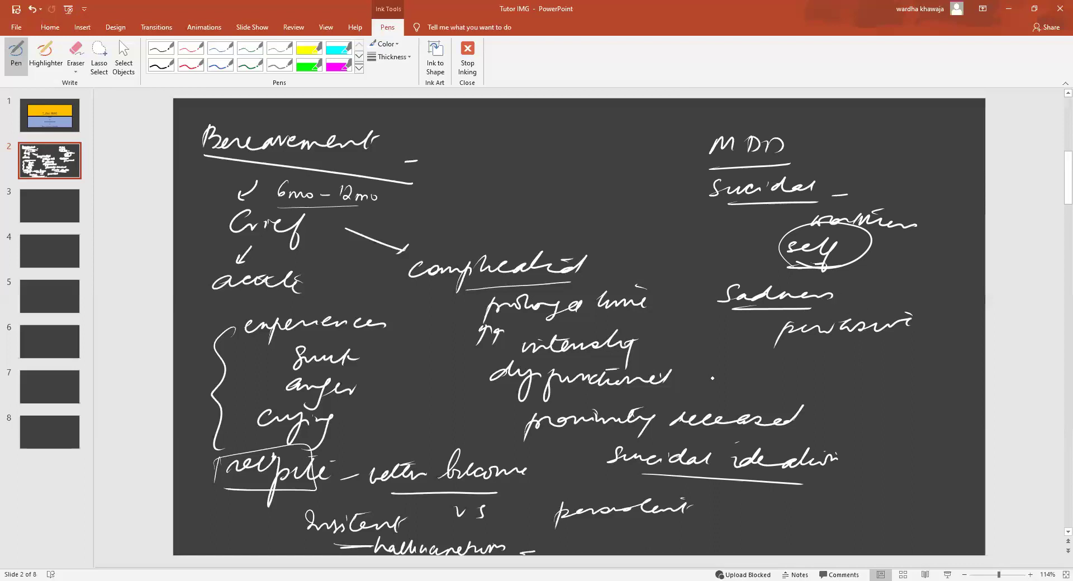
# Write 'guilt – pervasive' right of dysfunctional and brace the MDD notes on the left
pyautogui.moveTo(737, 372)
pyautogui.mouseDown()
pyautogui.moveTo(739, 382)
pyautogui.moveTo(798, 370)
pyautogui.moveTo(809, 387)
pyautogui.moveTo(962, 376)
pyautogui.mouseUp()
pyautogui.click(843, 408)
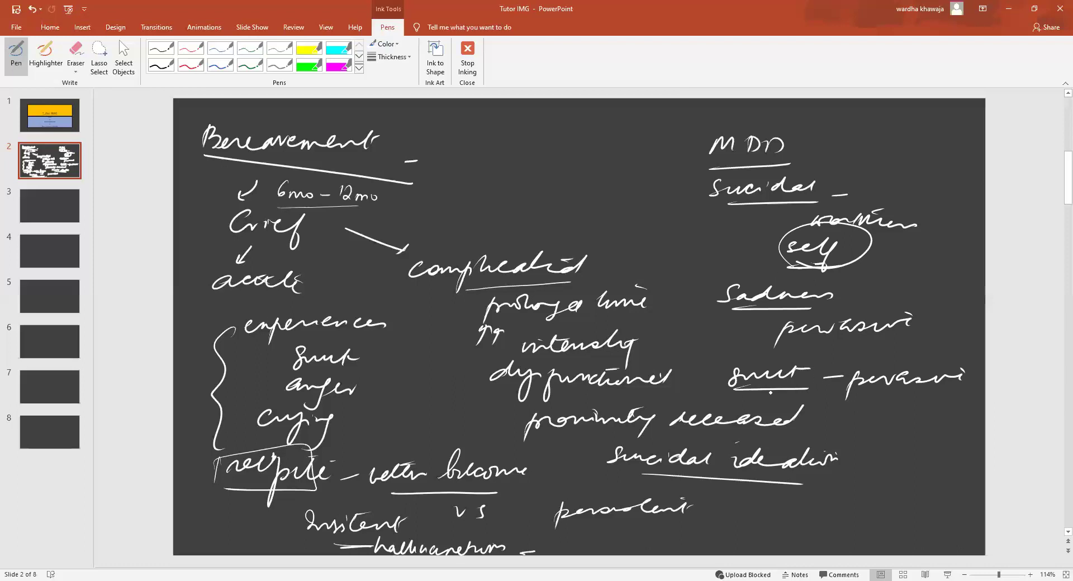
pyautogui.moveTo(702, 193)
pyautogui.mouseDown()
pyautogui.moveTo(670, 206)
pyautogui.moveTo(678, 314)
pyautogui.moveTo(695, 369)
pyautogui.mouseUp()
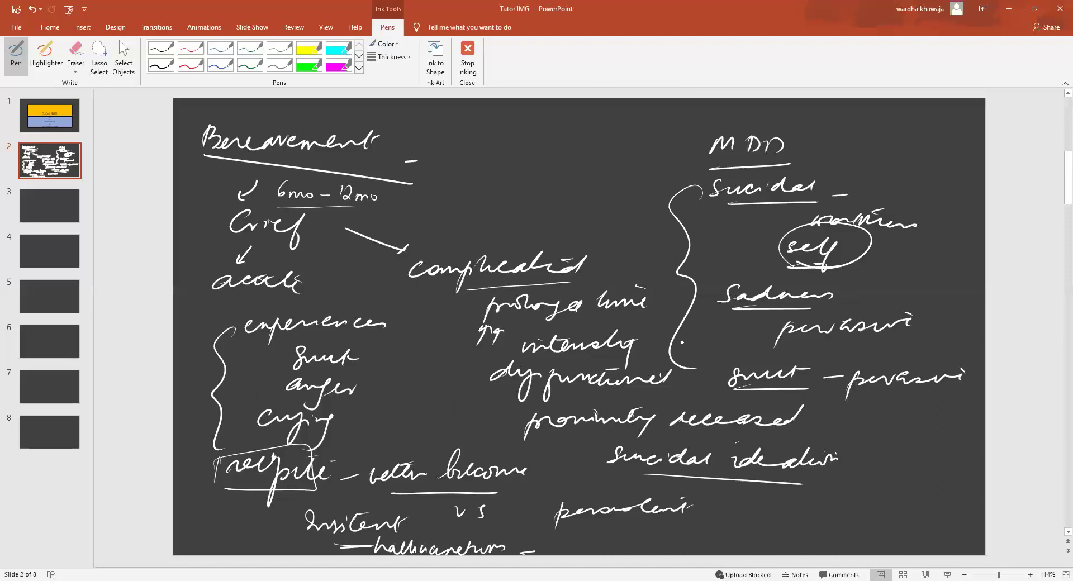
# Circle 'complicated/prolonged time' and 'MDD/Suicidal', then write 'CBT → SSRI' near the top
pyautogui.moveTo(418, 284)
pyautogui.mouseDown()
pyautogui.moveTo(620, 259)
pyautogui.moveTo(498, 336)
pyautogui.moveTo(446, 302)
pyautogui.mouseUp()
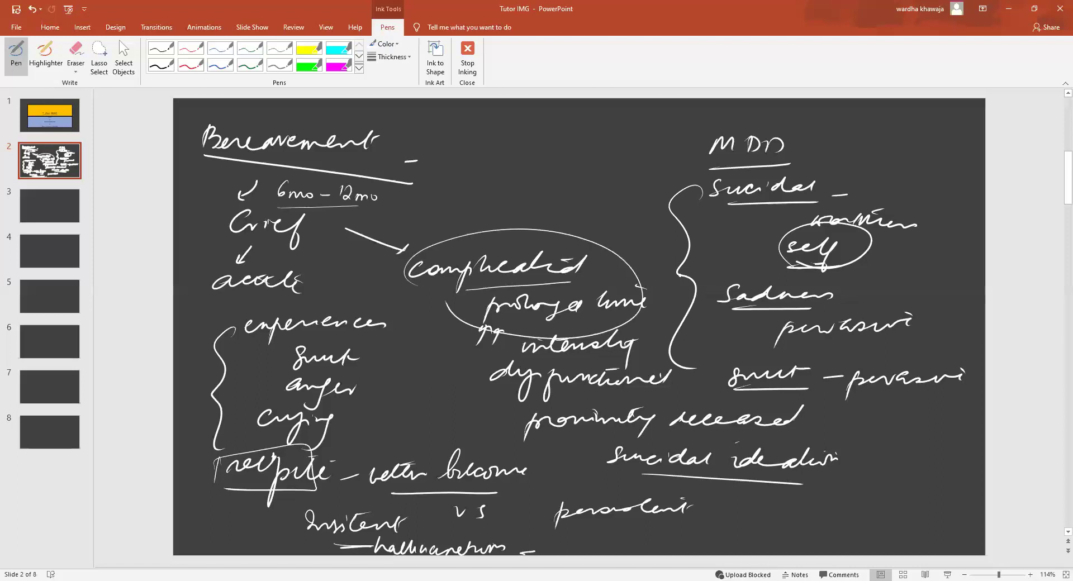
pyautogui.moveTo(837, 123)
pyautogui.mouseDown()
pyautogui.moveTo(844, 163)
pyautogui.moveTo(713, 201)
pyautogui.mouseUp()
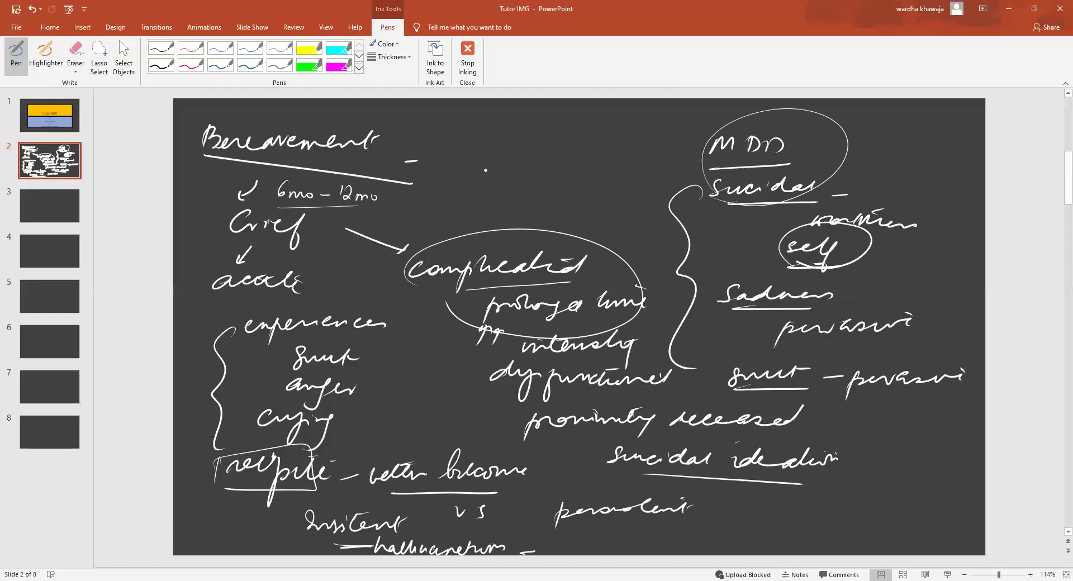
pyautogui.moveTo(487, 169)
pyautogui.mouseDown()
pyautogui.moveTo(480, 180)
pyautogui.moveTo(522, 166)
pyautogui.moveTo(546, 182)
pyautogui.mouseUp()
pyautogui.click(549, 169)
pyautogui.moveTo(567, 166)
pyautogui.mouseDown()
pyautogui.moveTo(557, 181)
pyautogui.moveTo(582, 187)
pyautogui.mouseUp()
pyautogui.moveTo(594, 164); pyautogui.dragTo(592, 184)
pyautogui.moveTo(588, 165)
pyautogui.mouseDown()
pyautogui.moveTo(605, 163)
pyautogui.moveTo(608, 184)
pyautogui.mouseUp()
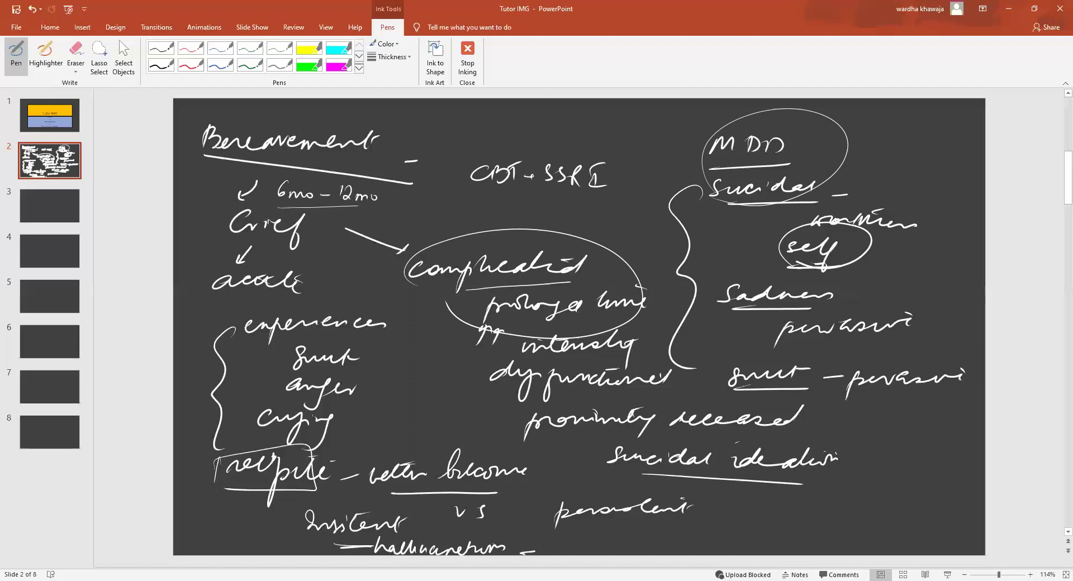
# Ink a short dash to the right of 'Suicidal' in the MDD column
pyautogui.moveTo(867, 178); pyautogui.dragTo(882, 174)
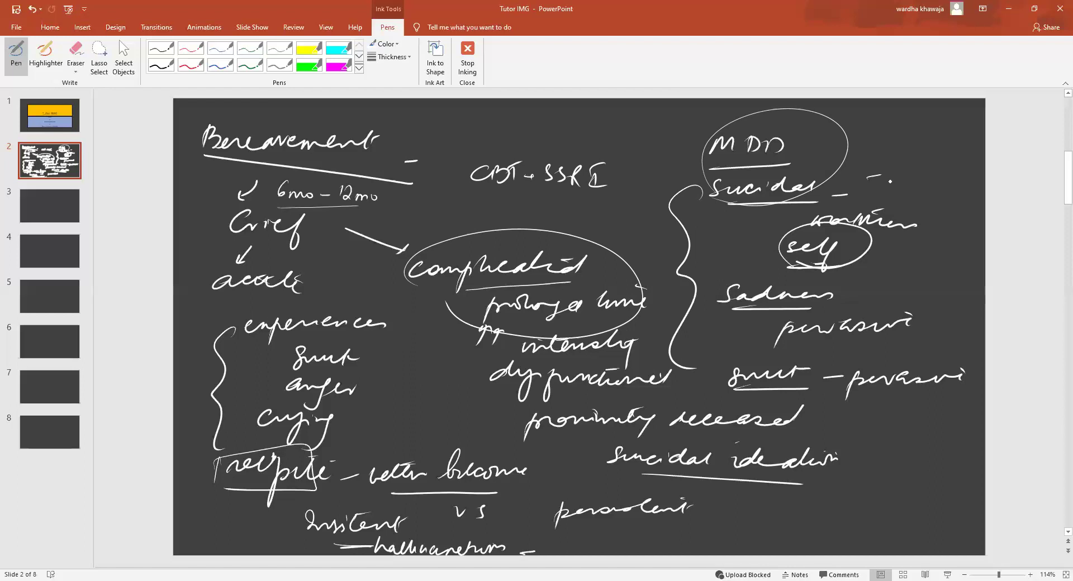